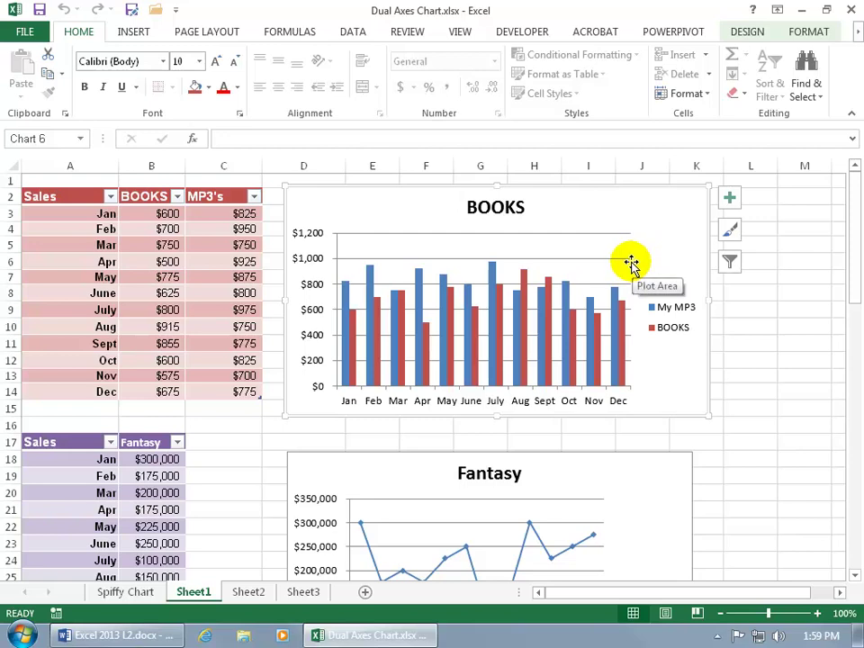
Plot the BOOKS data series in the column chart on the secondary axis
mouse_move(612, 319)
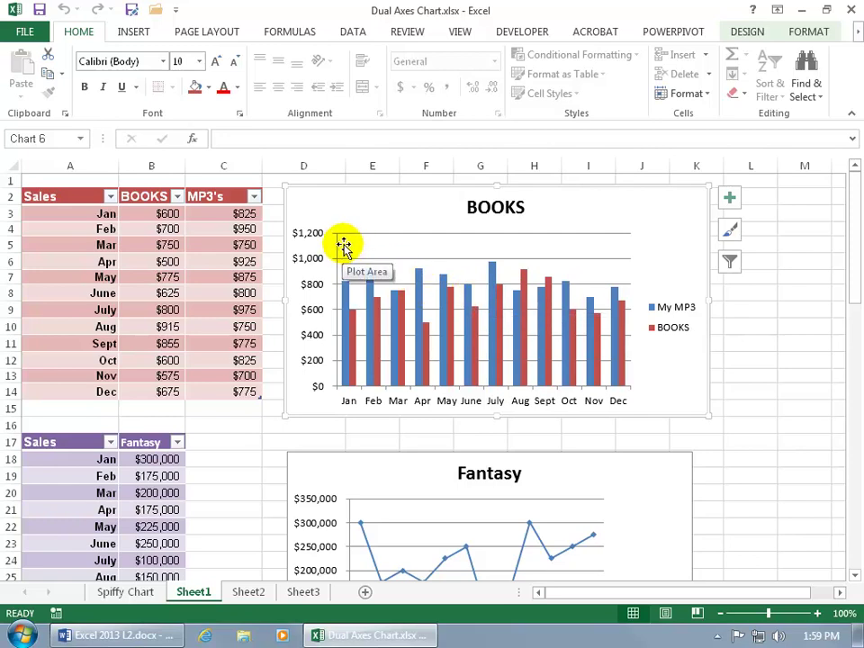
double_click(662, 257)
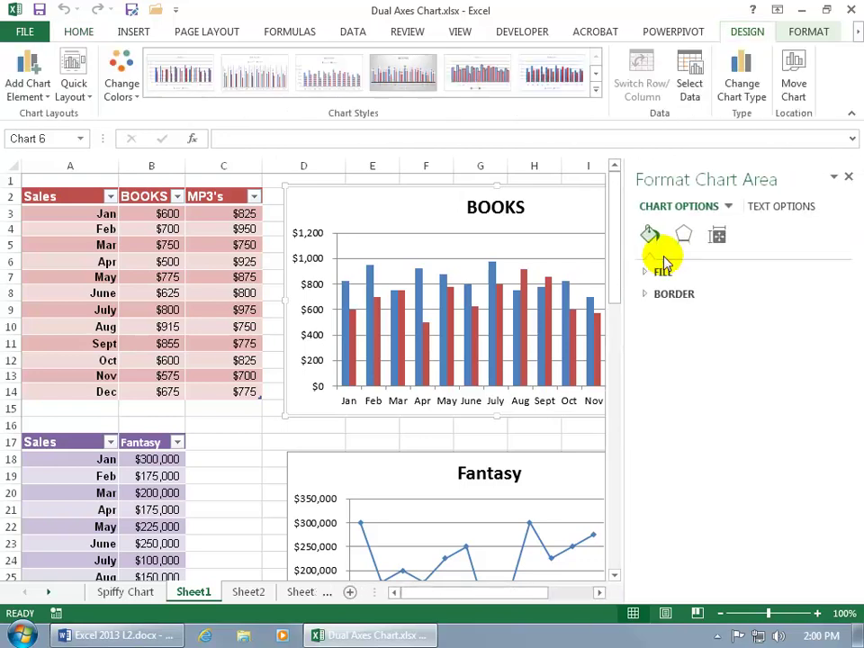
drag(517, 593, 545, 599)
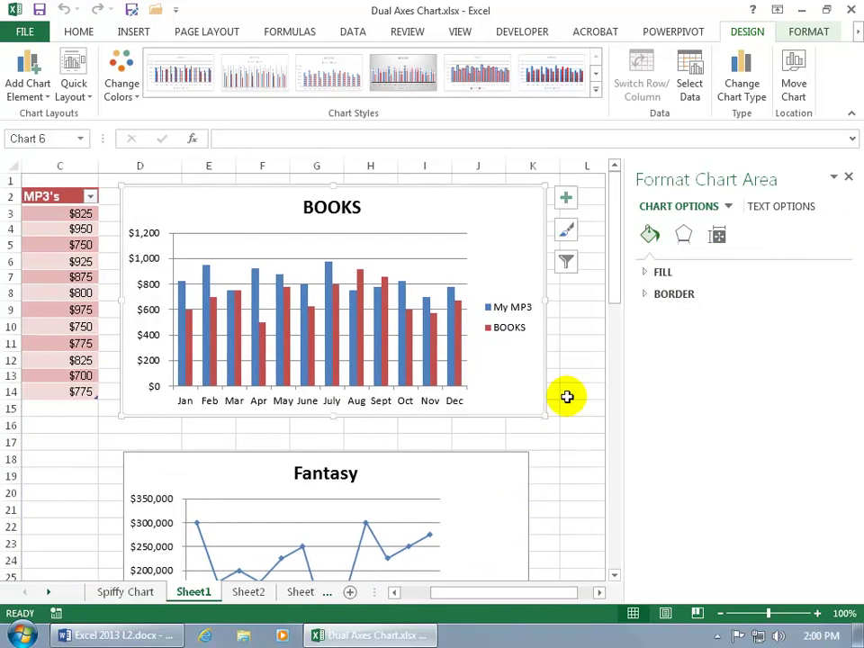
click(459, 347)
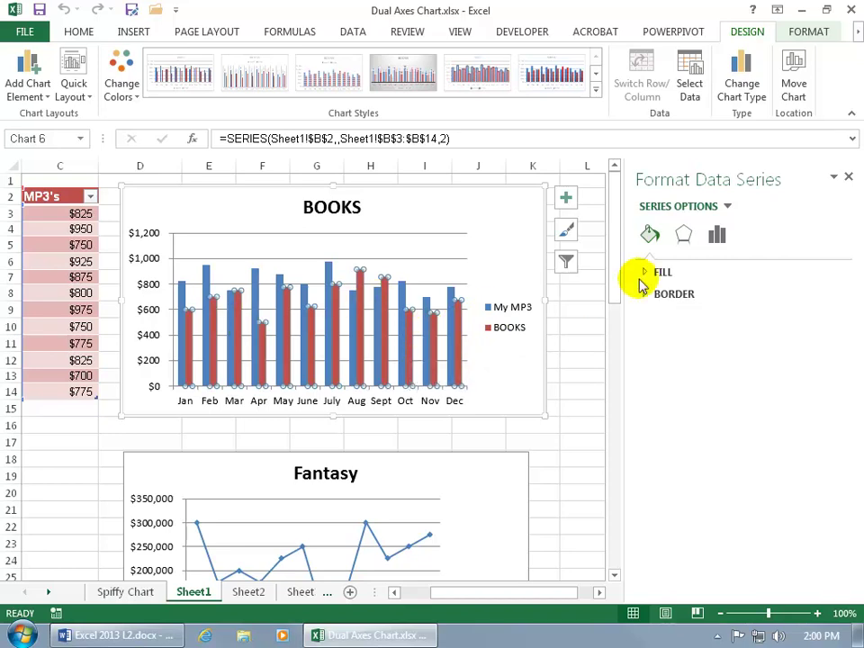
click(717, 237)
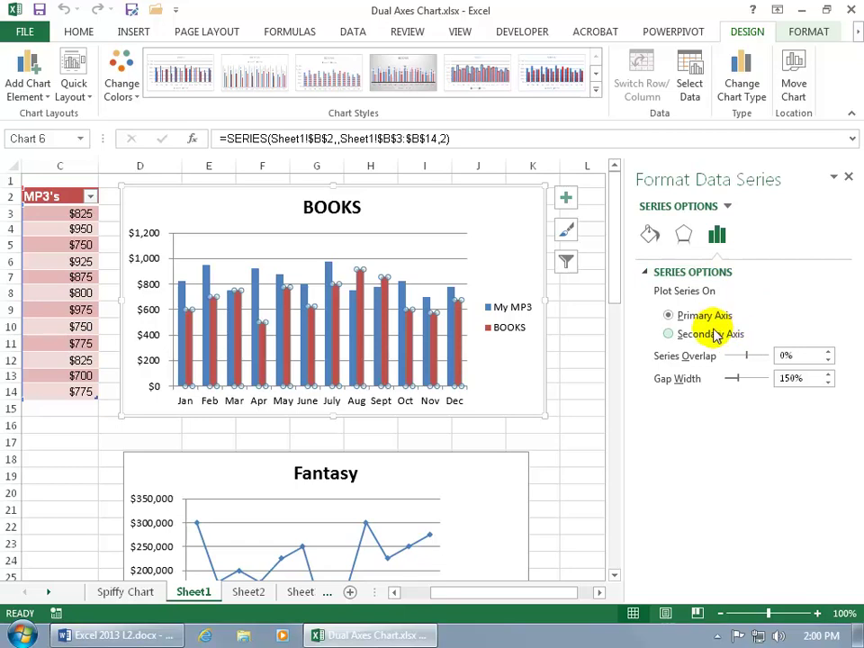
click(667, 333)
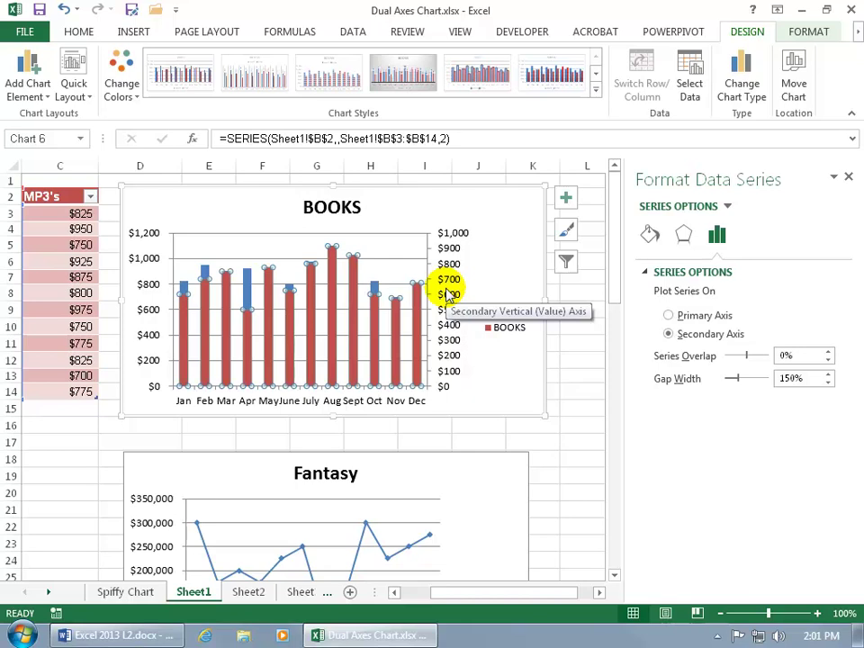
Add axis titles to the BOOKS chart for the primary horizontal, primary vertical and secondary vertical axes
click(566, 198)
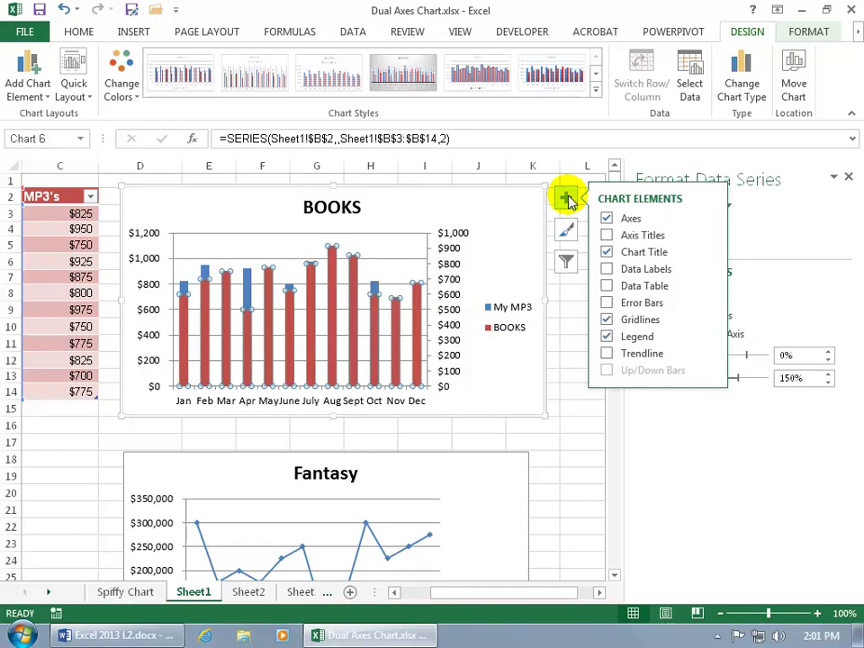
click(26, 94)
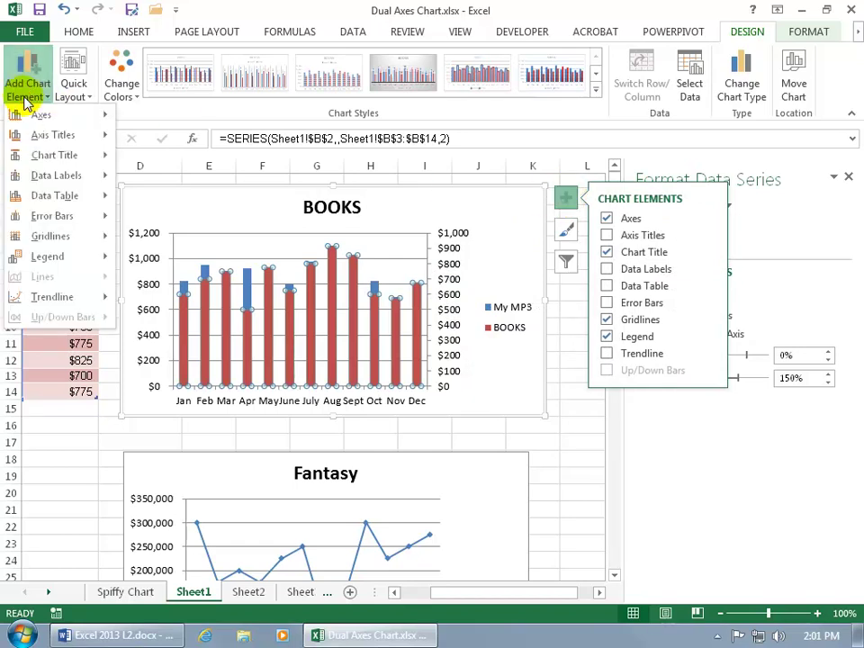
click(607, 236)
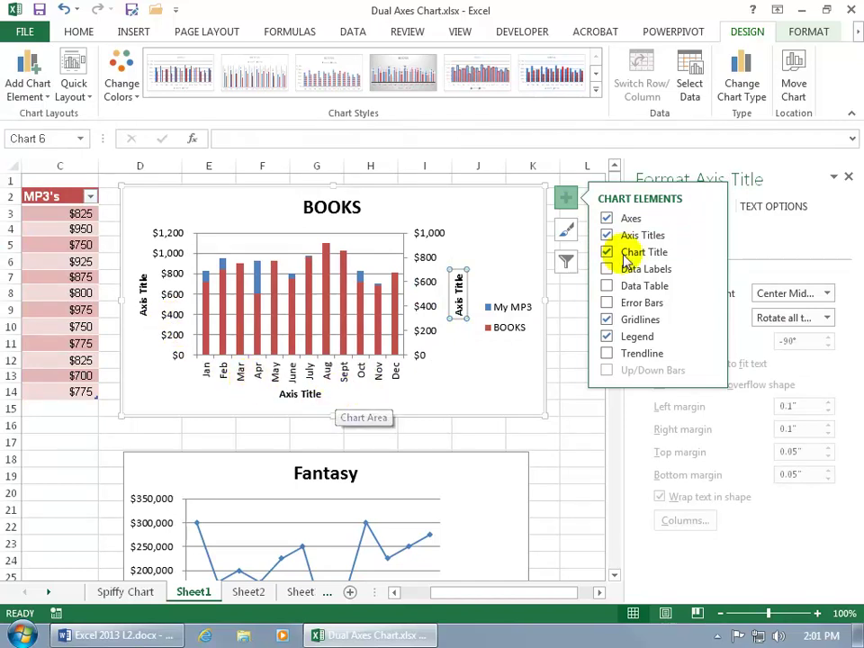
click(708, 236)
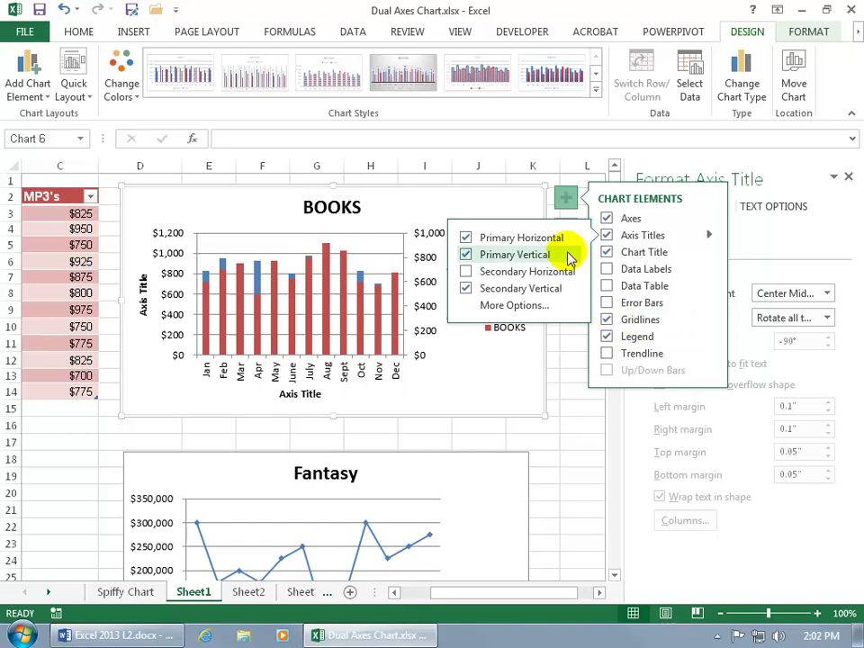
click(481, 373)
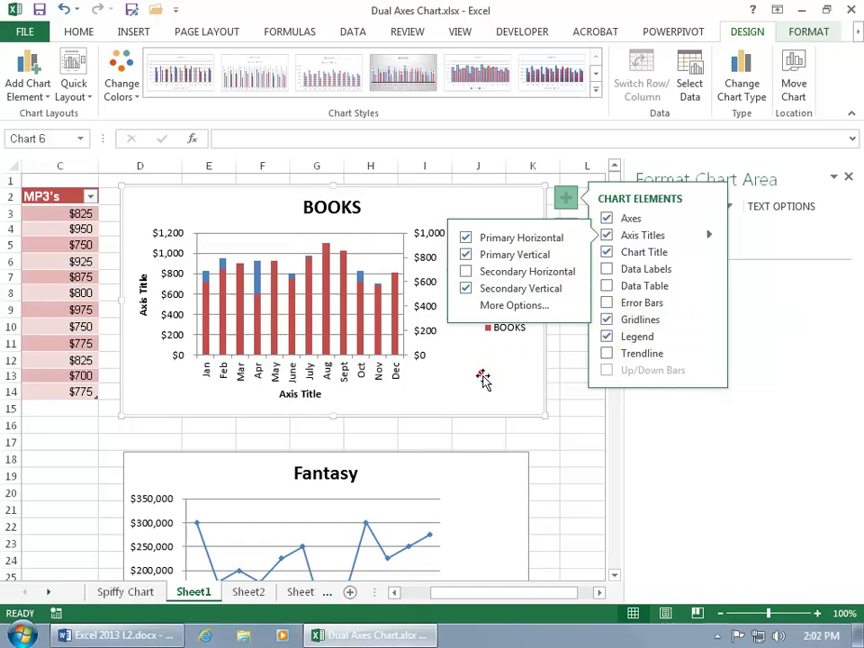
click(507, 497)
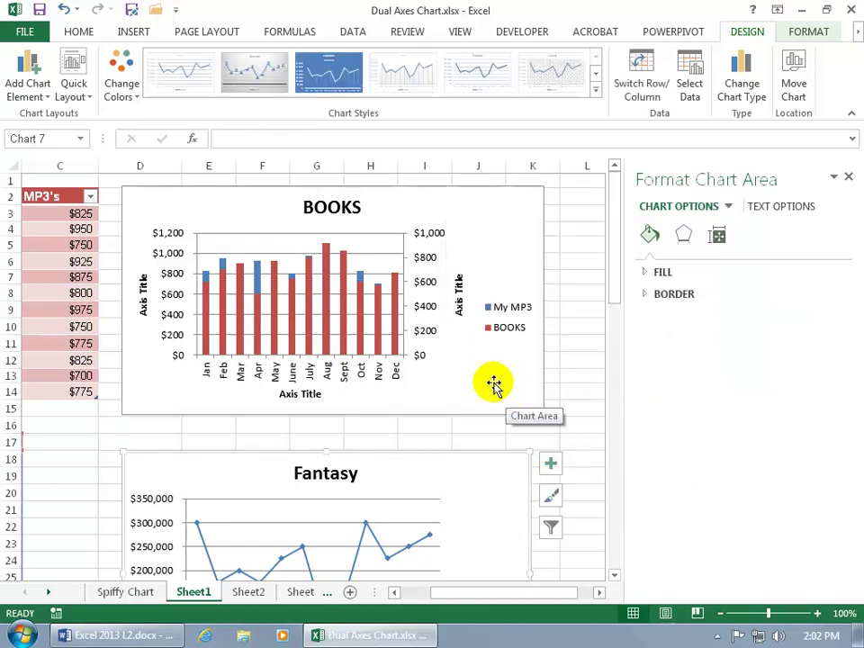
Set the secondary vertical axis title to "Books"
click(458, 305)
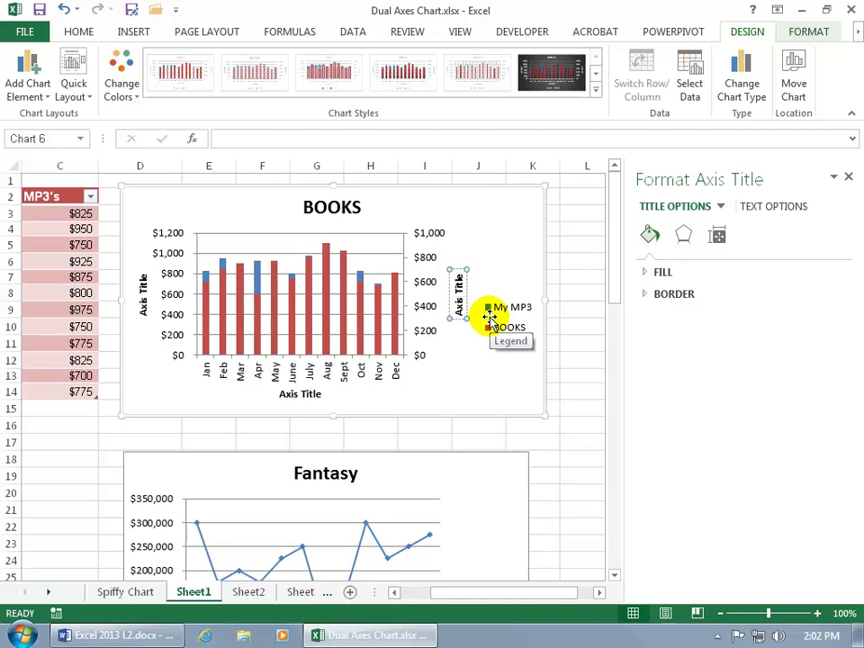
click(468, 291)
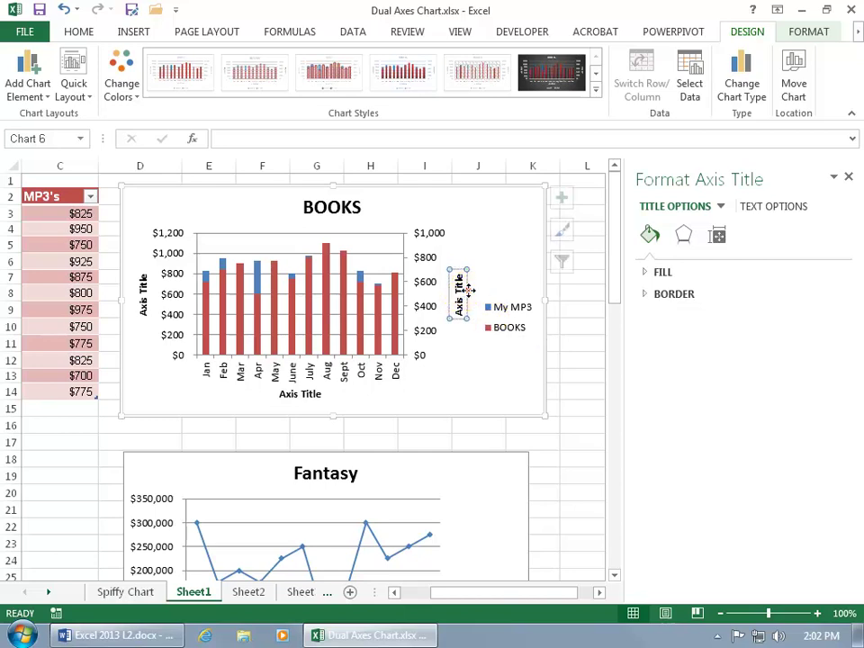
click(305, 139)
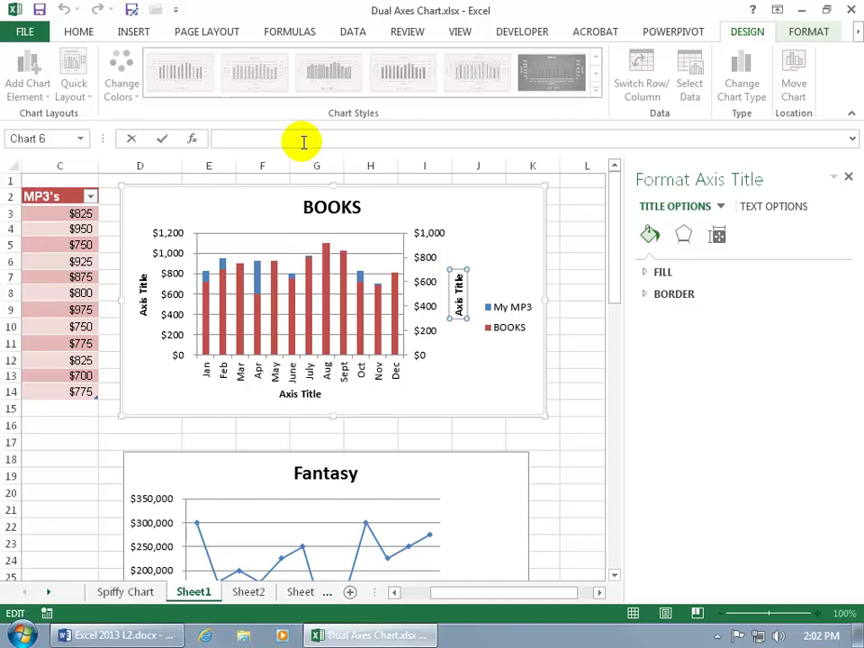
text(Books)
key(Return)
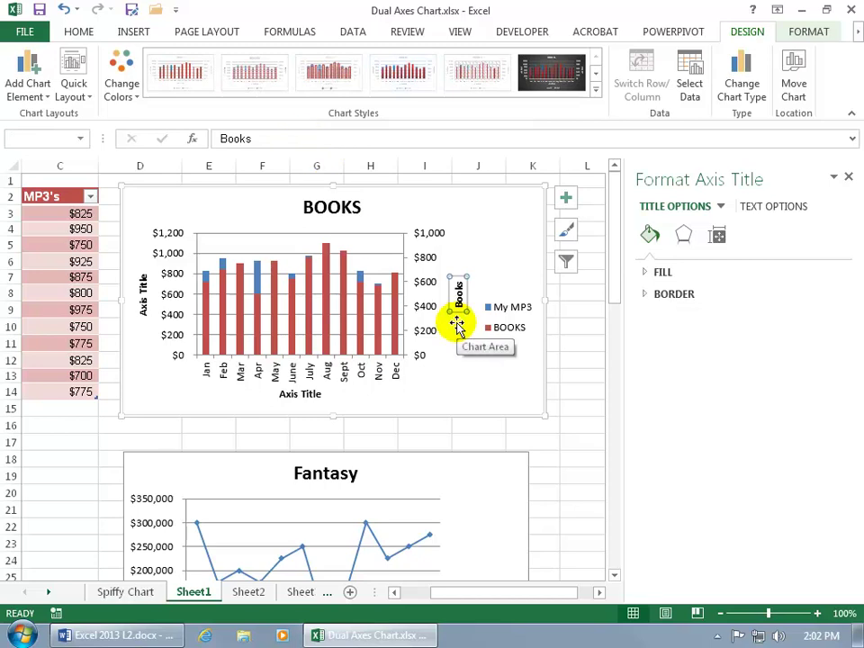
Set the primary vertical axis title to "MP3" and delete the horizontal axis title
click(138, 300)
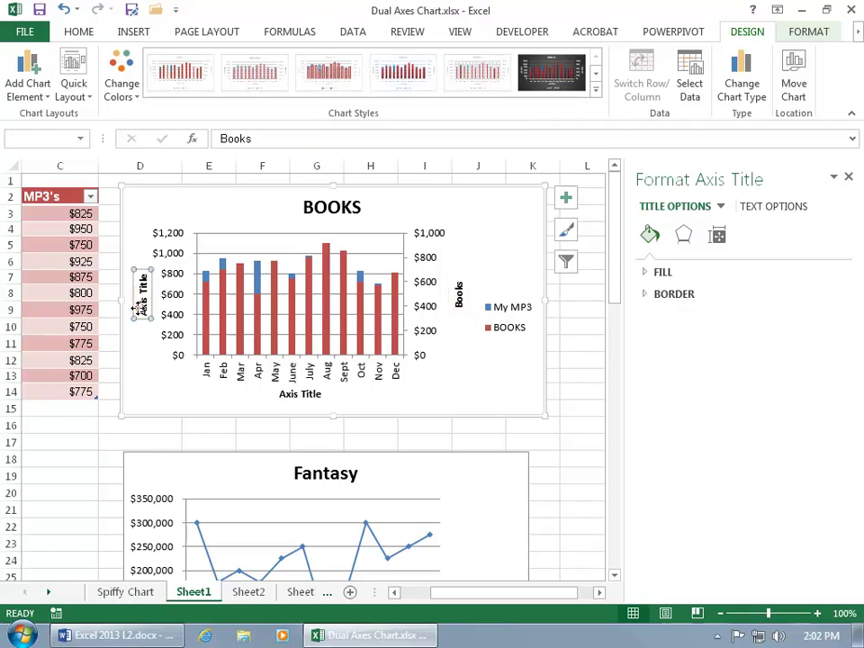
click(248, 139)
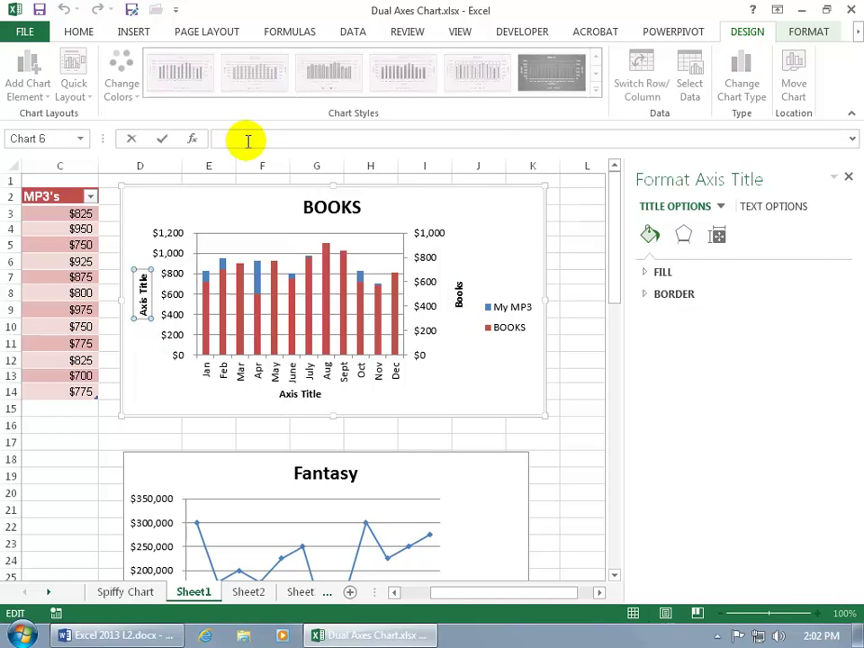
text(MP3)
key(Return)
click(292, 394)
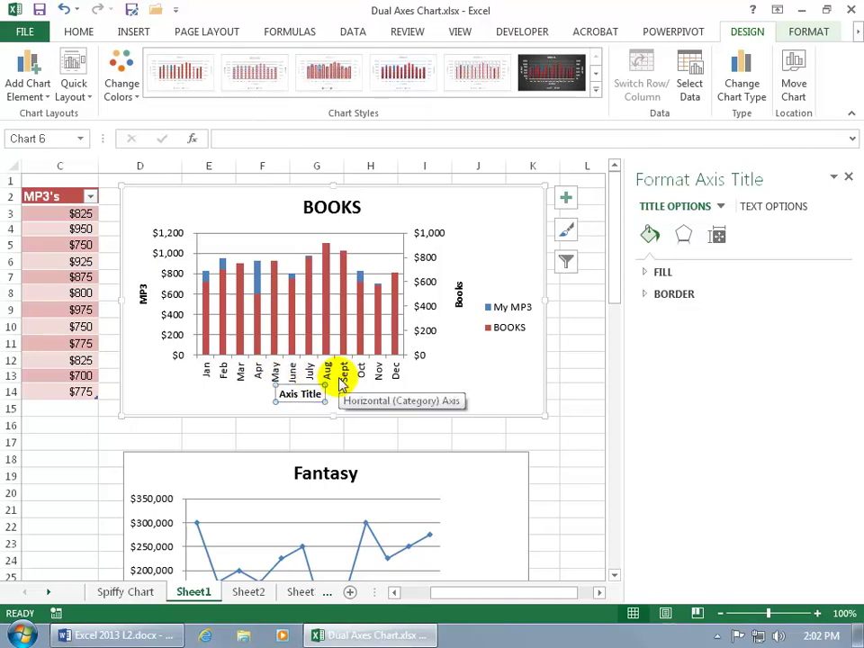
key(Delete)
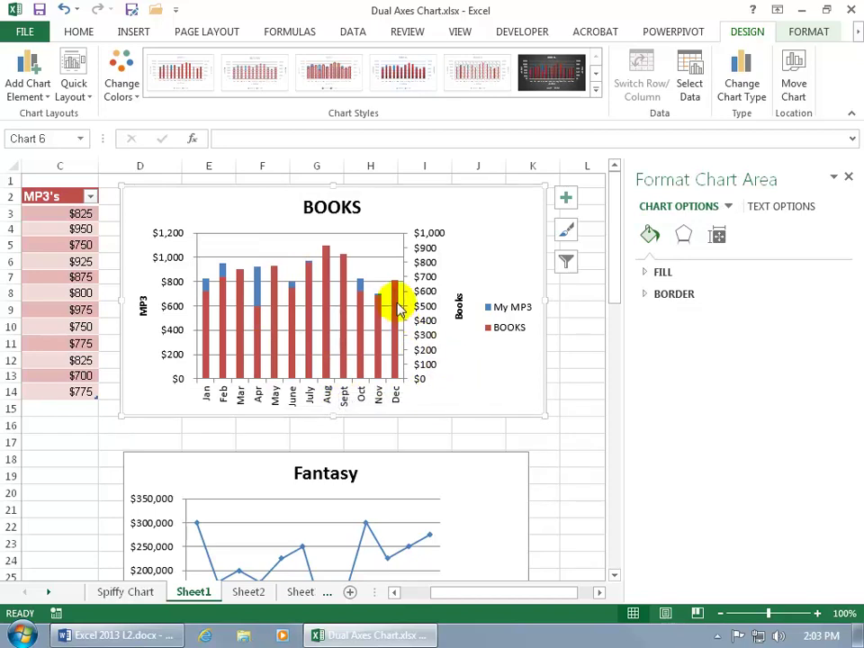
Try increasing the gap width of the BOOKS series to about 432%
mouse_move(397, 306)
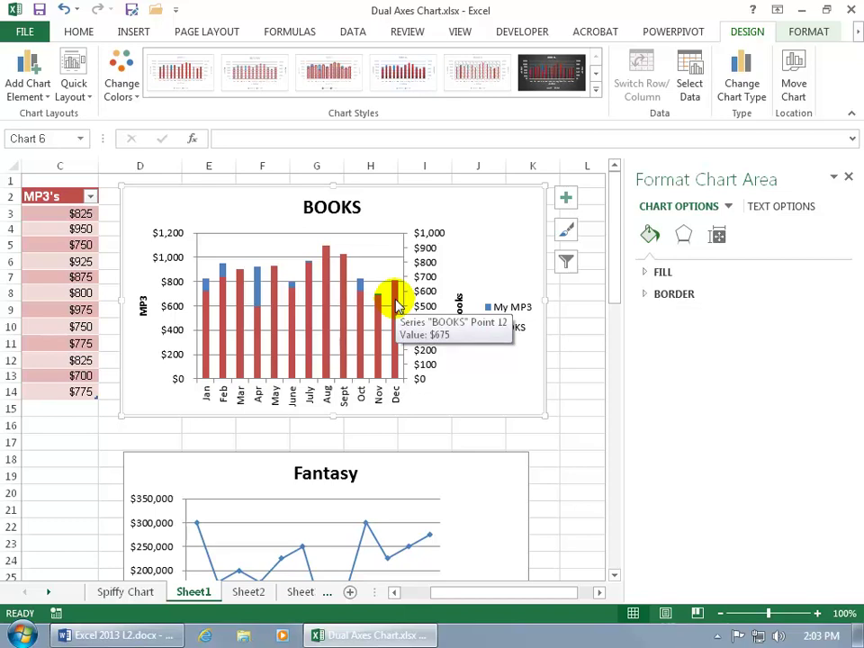
click(397, 306)
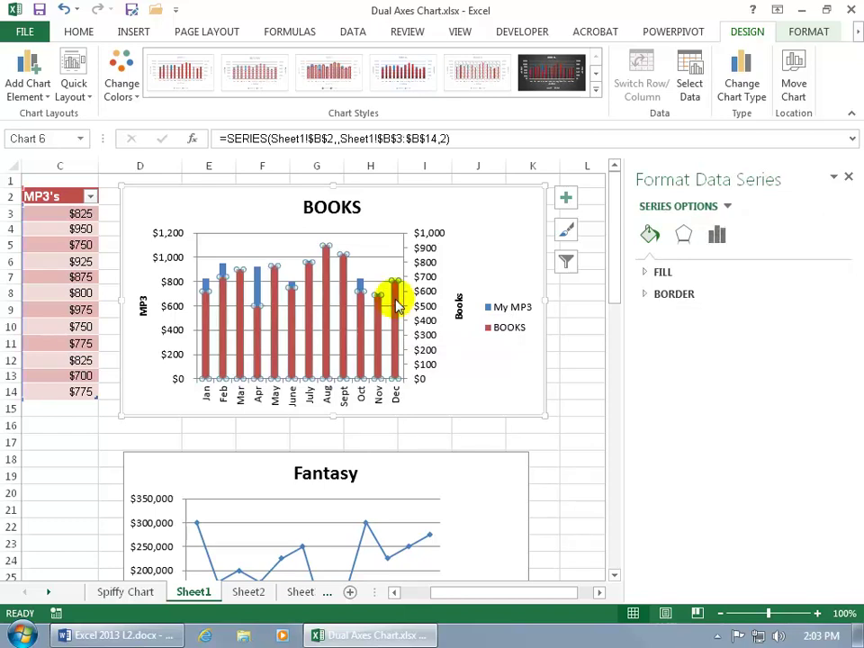
click(718, 236)
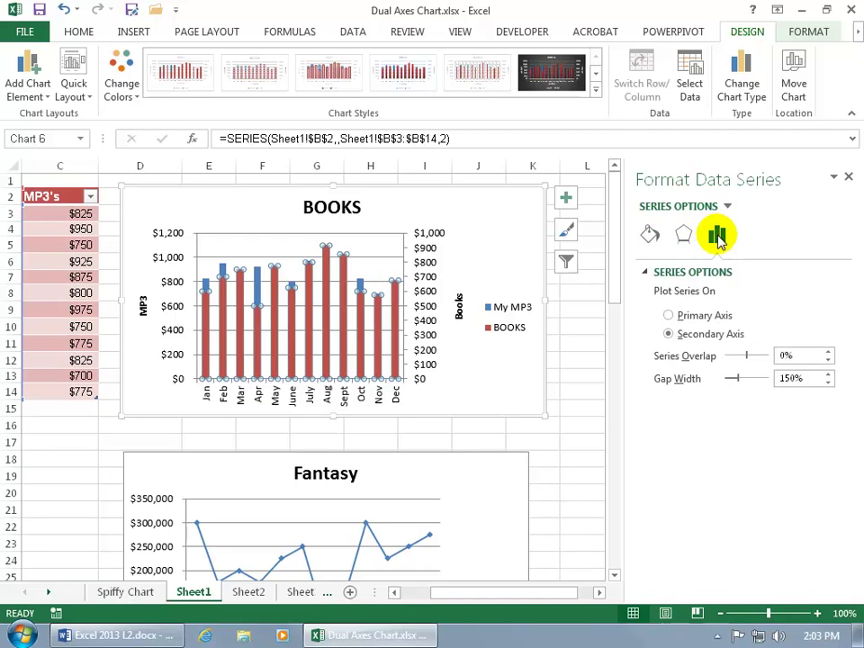
drag(734, 379, 763, 383)
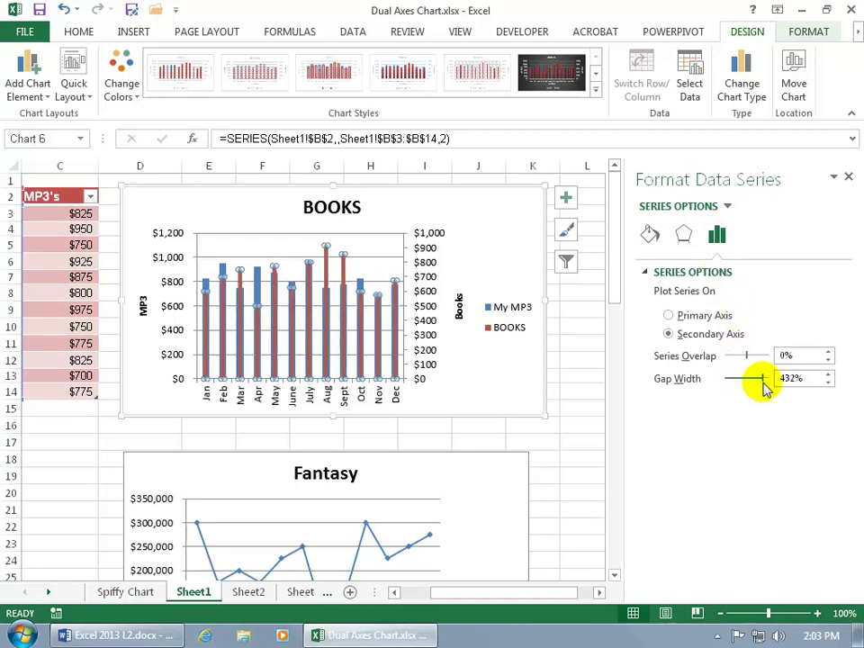
Undo the gap width changes made to the BOOKS series
click(64, 10)
click(64, 10)
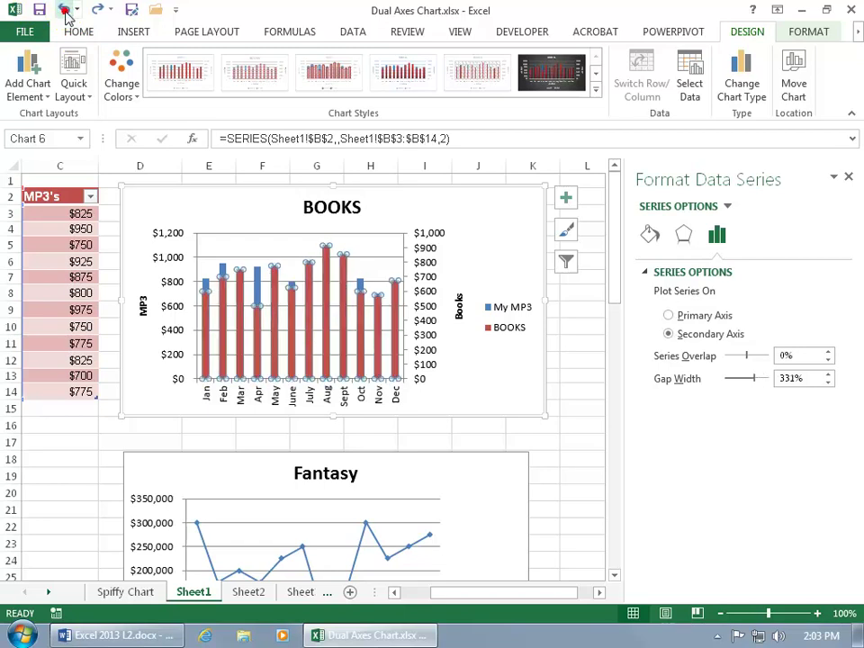
click(64, 10)
click(64, 10)
click(64, 10)
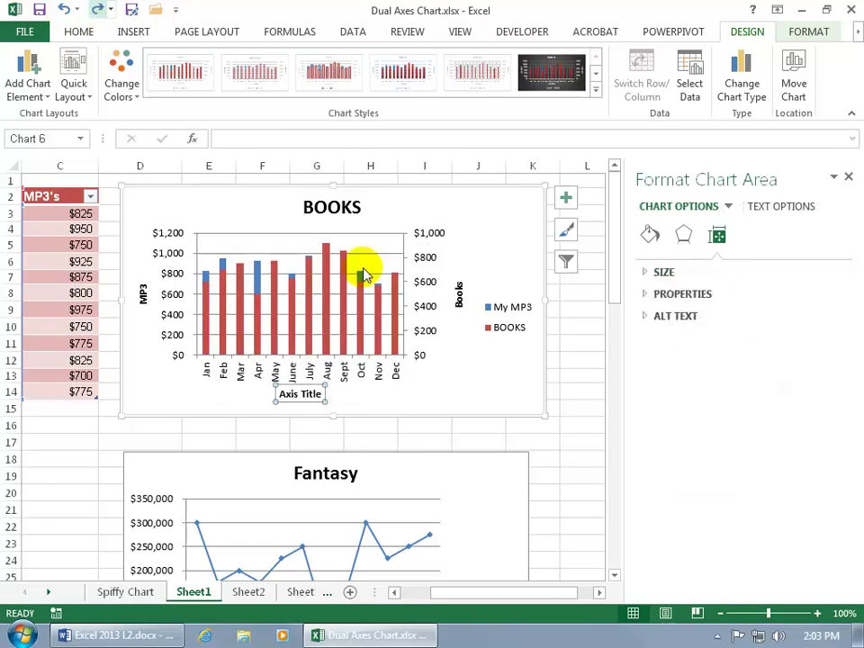
Reduce the gap width of the My MP3 series to about 22% so its columns are wider than the BOOKS columns
click(359, 286)
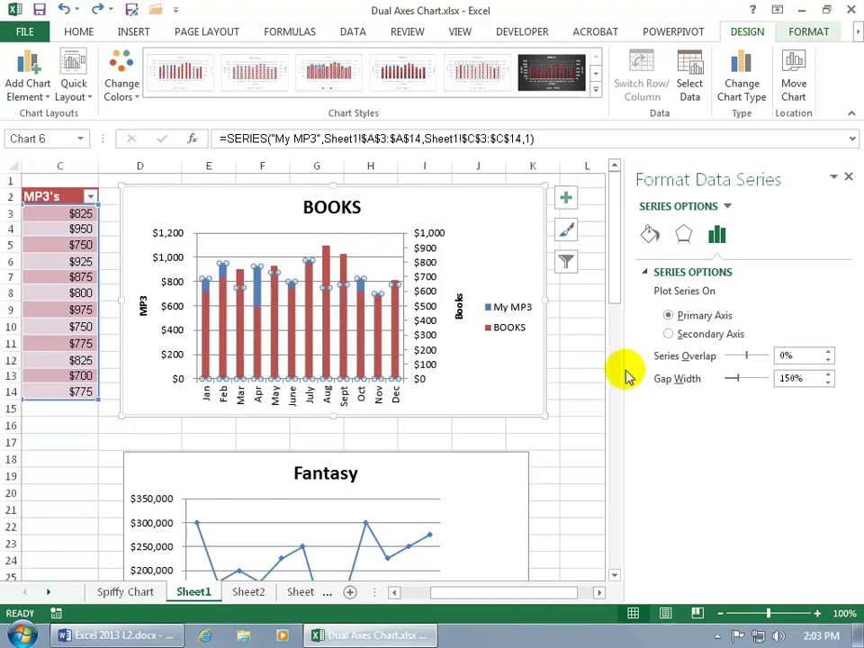
mouse_move(739, 380)
mouse_down()
mouse_move(743, 385)
mouse_move(731, 385)
mouse_up()
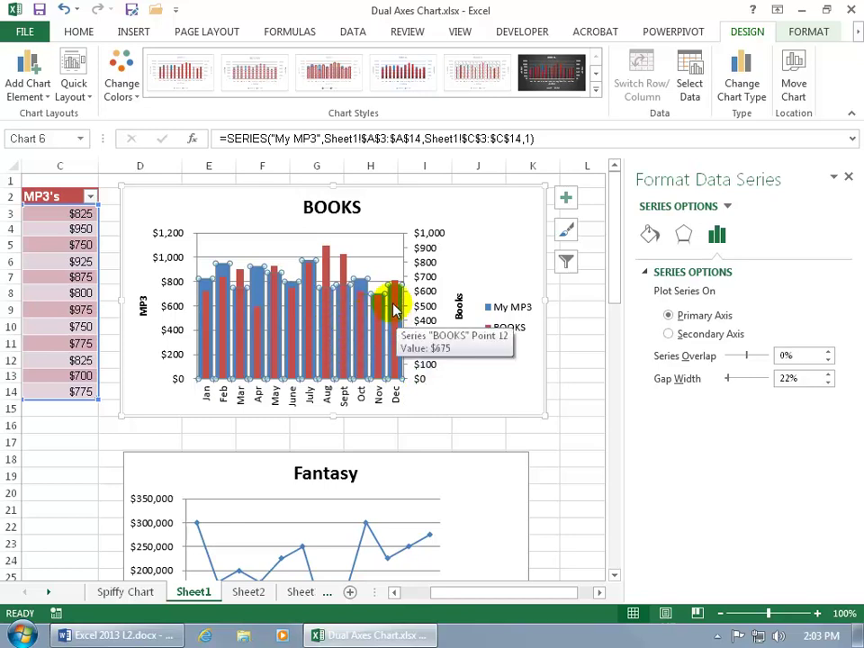
click(461, 383)
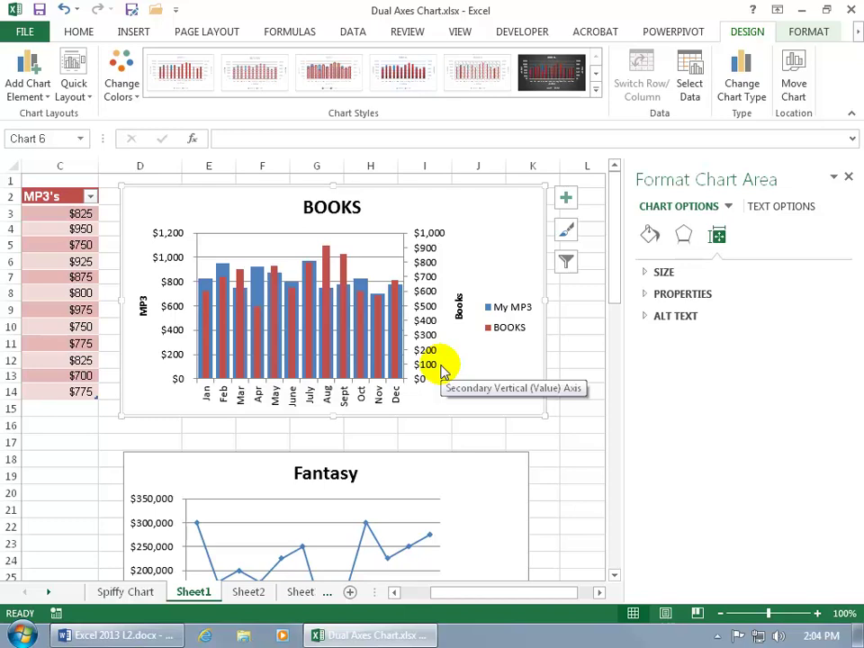
Change the BOOKS chart's type to Line with Markers
right_click(345, 334)
right_click(295, 244)
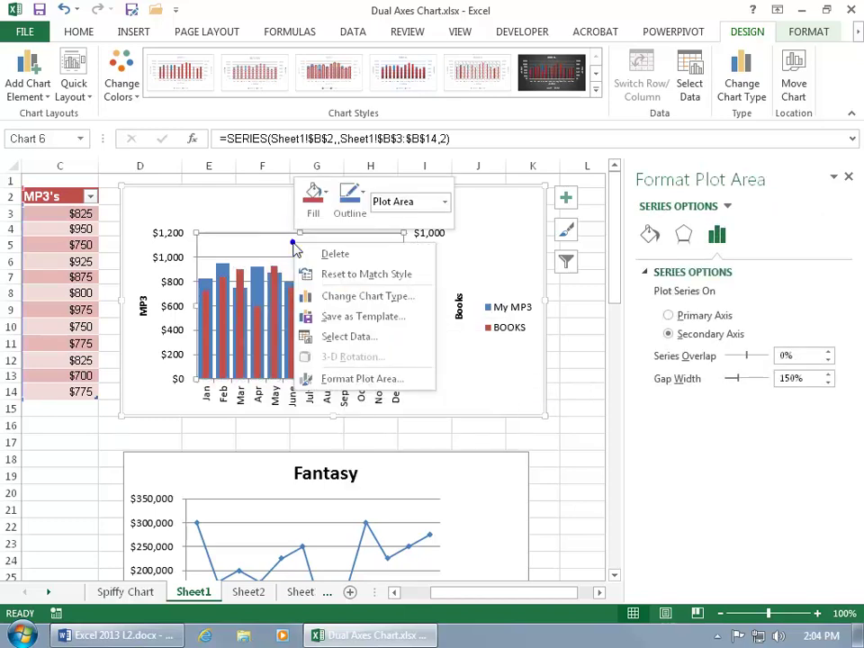
click(338, 297)
click(225, 190)
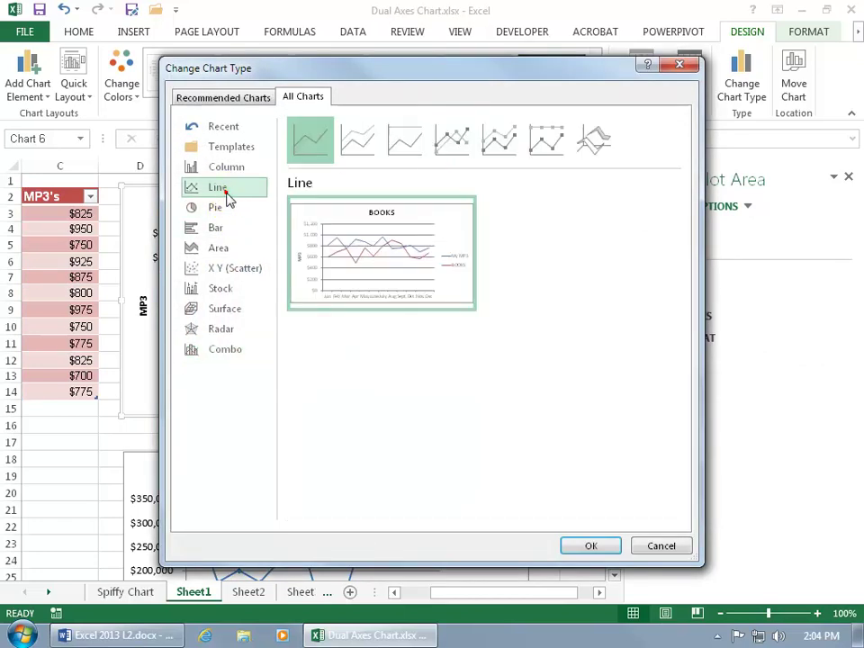
click(455, 144)
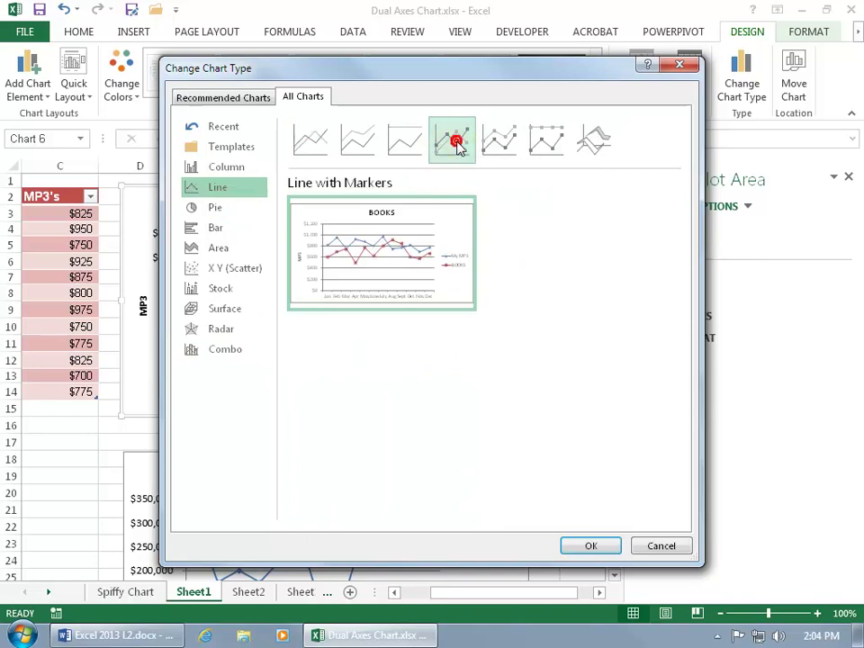
click(590, 545)
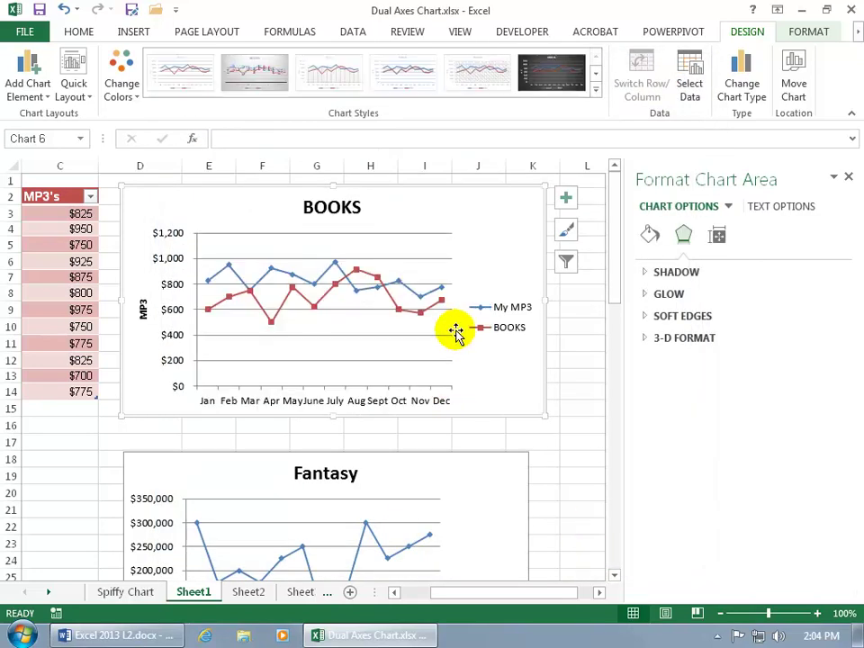
Plot the BOOKS line series in the BOOKS chart on the secondary axis
click(392, 302)
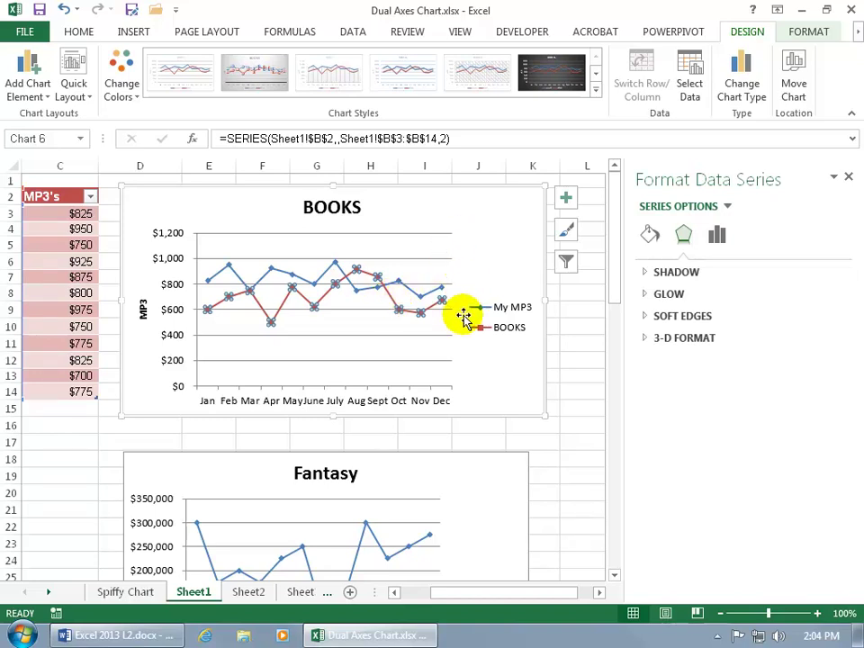
click(718, 238)
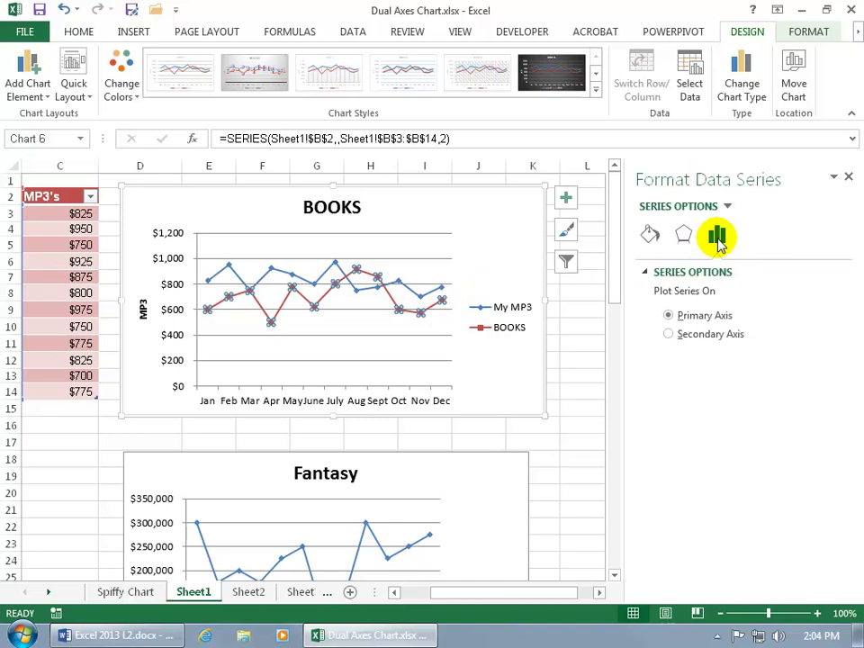
click(685, 335)
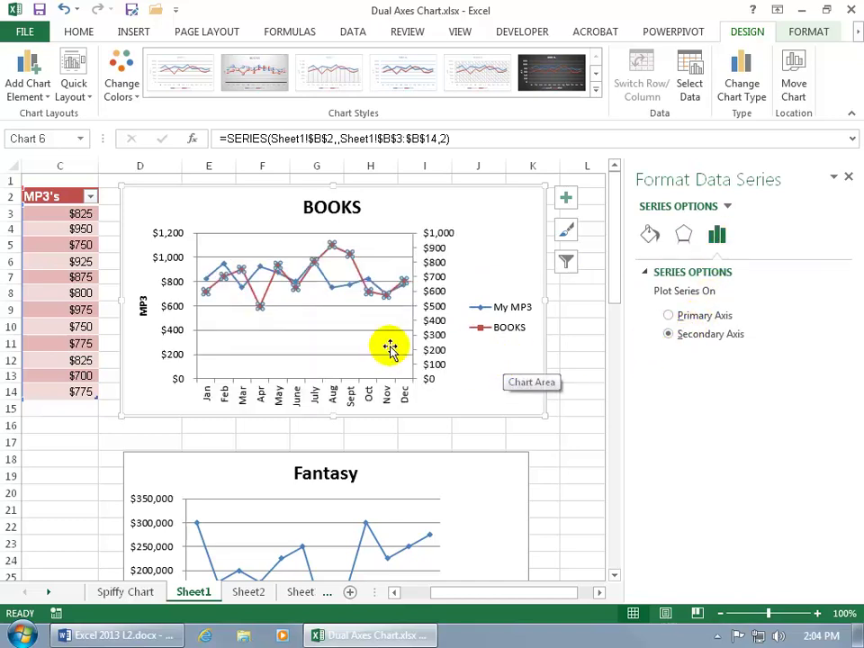
click(360, 360)
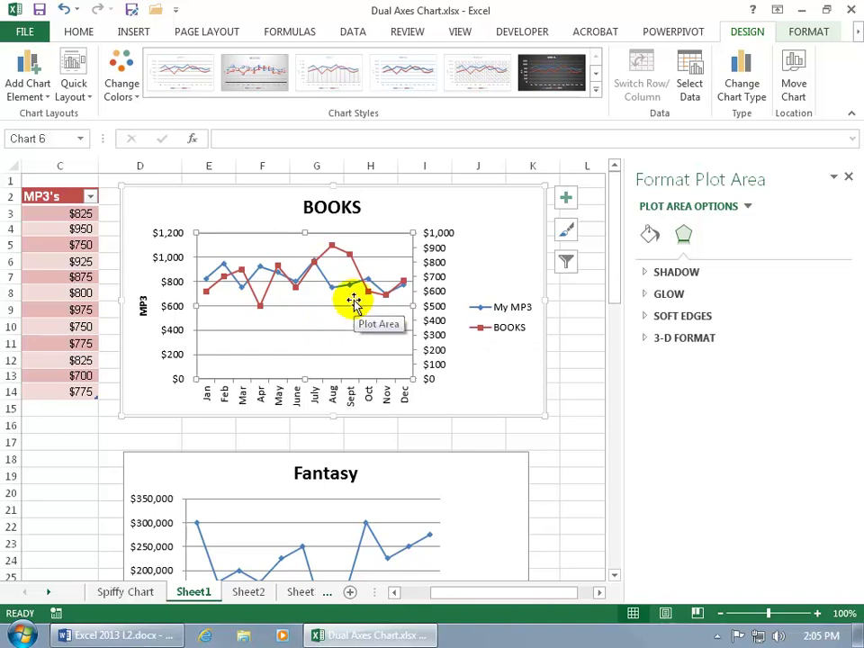
Add data labels to the BOOKS line series
right_click(351, 255)
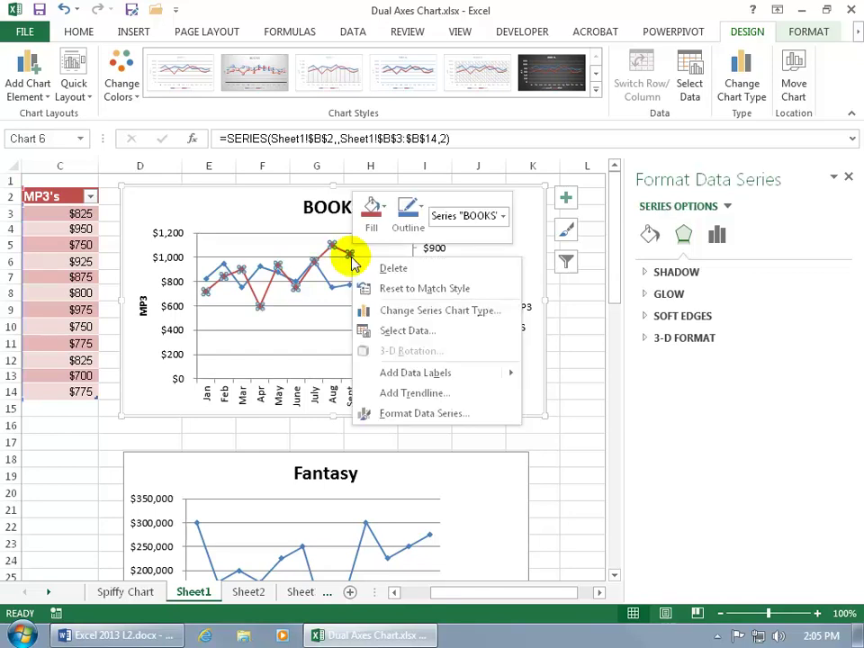
mouse_move(366, 375)
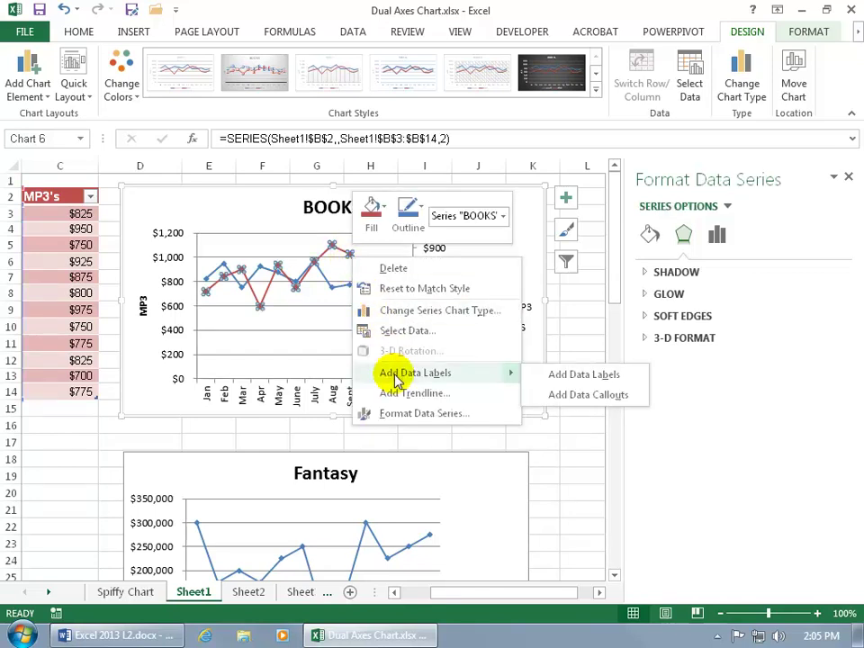
click(571, 377)
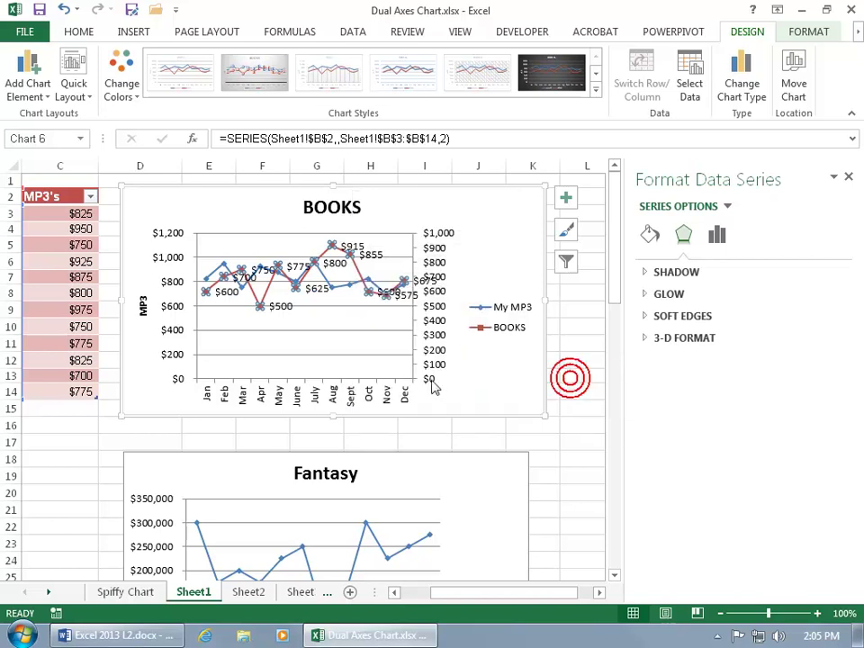
Move only the August data label of the BOOKS series up and away from its point, beside the chart title
click(371, 252)
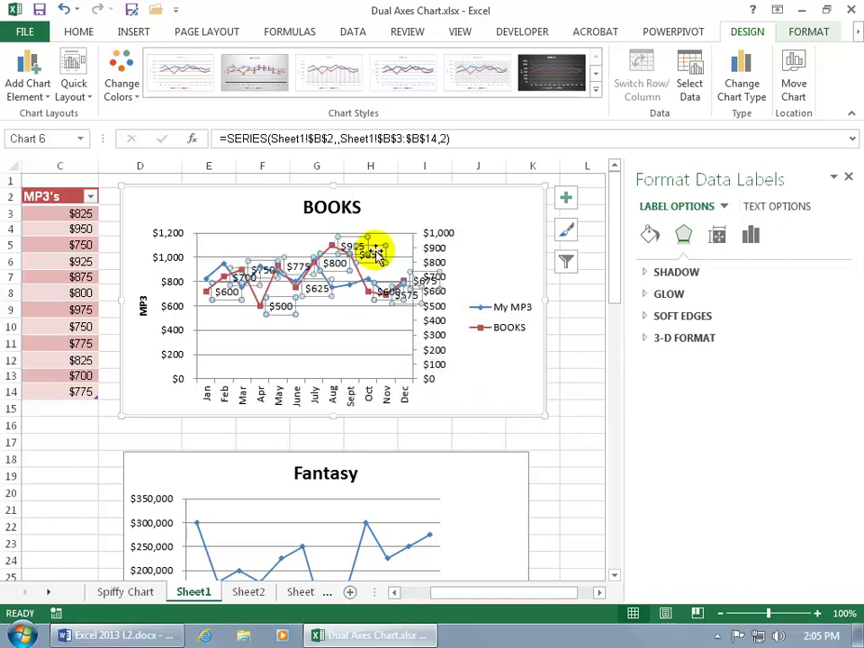
click(354, 242)
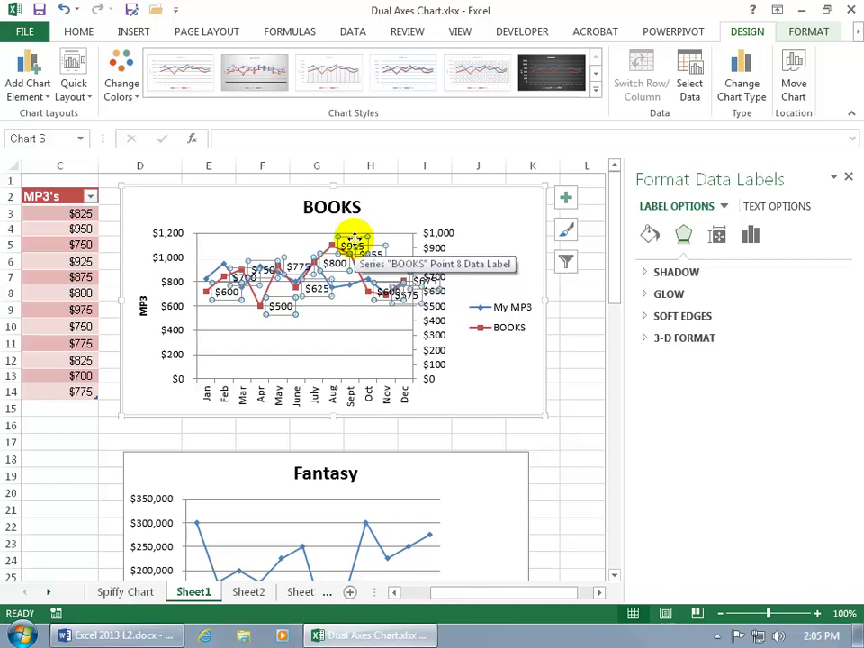
click(357, 240)
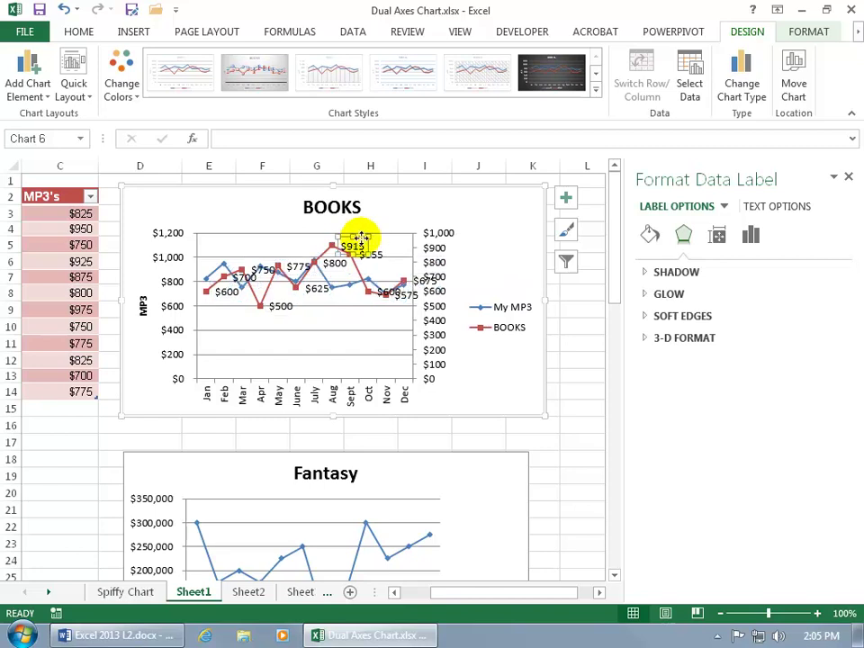
drag(360, 238, 396, 211)
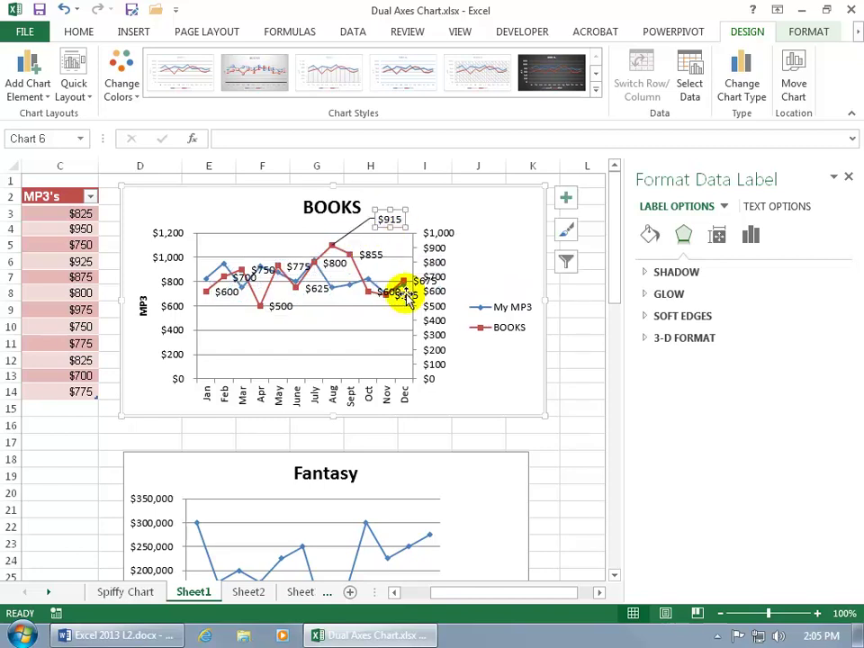